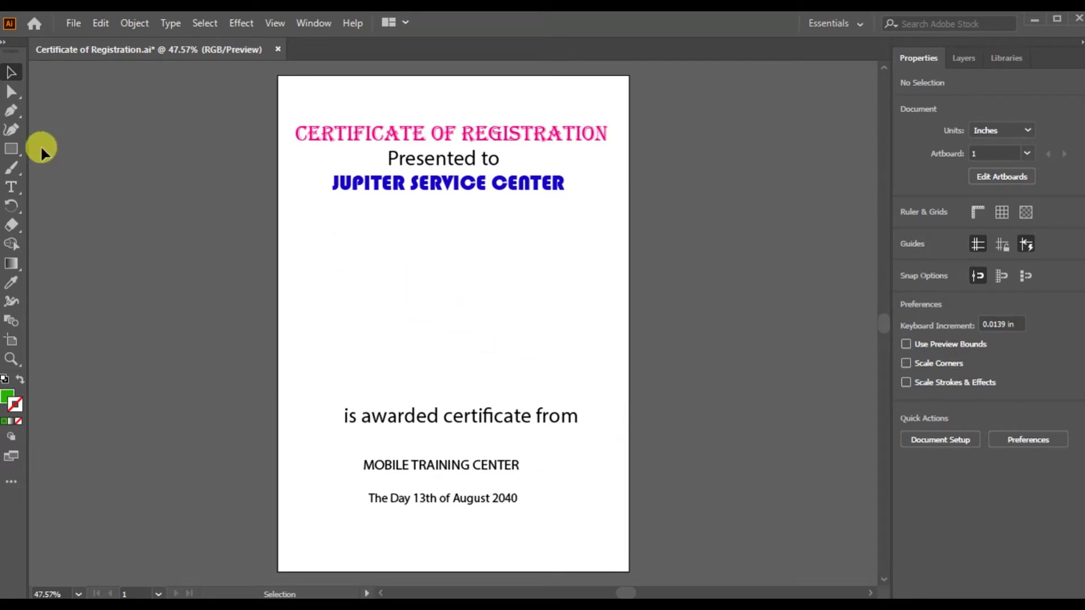
- Draw a green five-pointed star about 5.08 in wide and 4.84 in high below JUPITER SERVICE CENTER and shift it slightly down
left_click(14, 149)
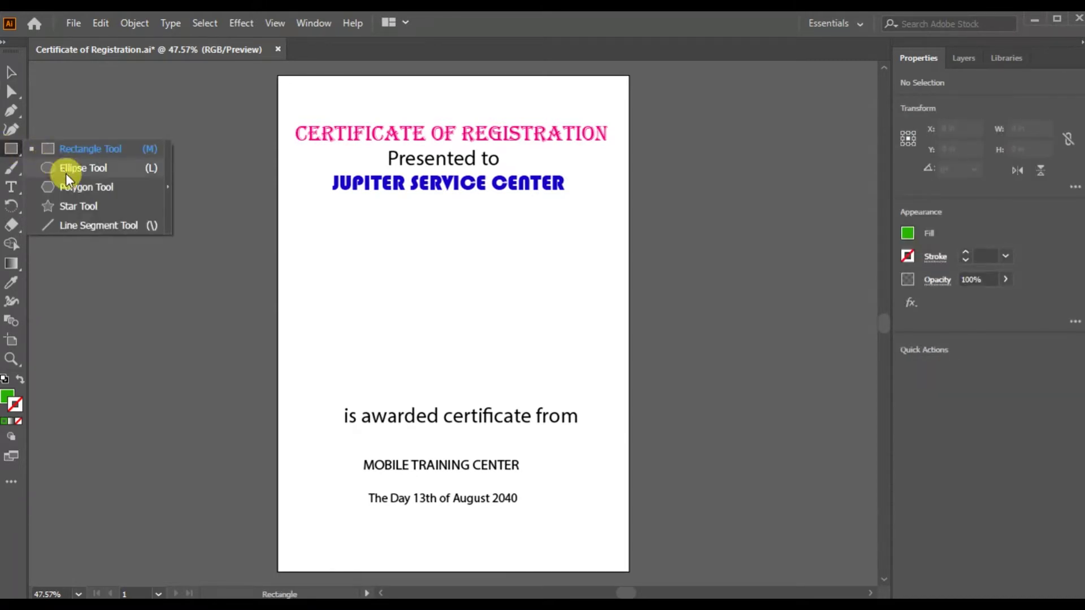
left_click(77, 206)
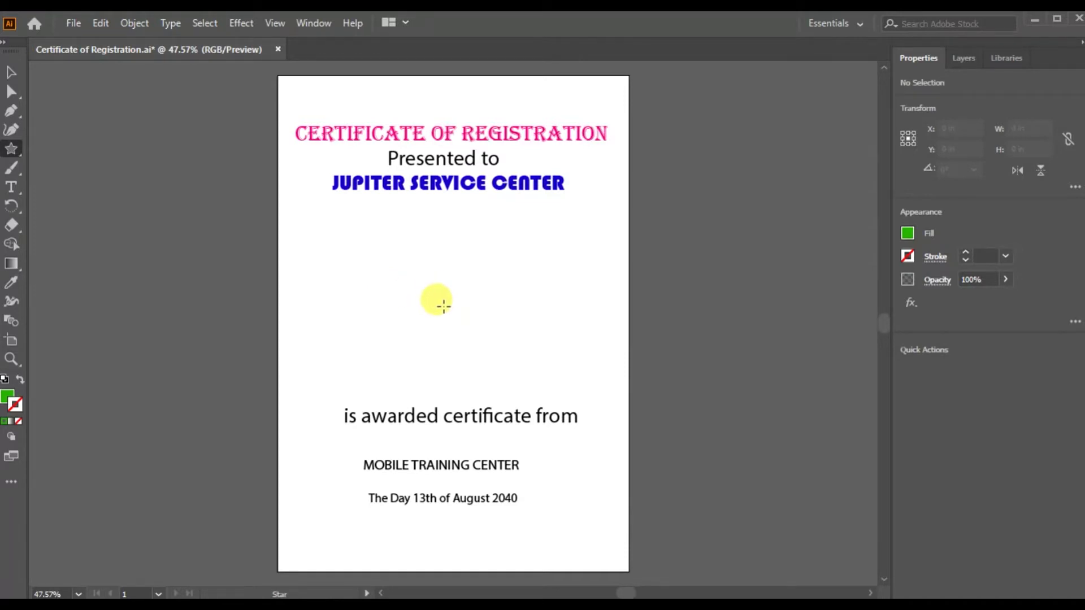
left_click_drag(442, 305, 510, 397)
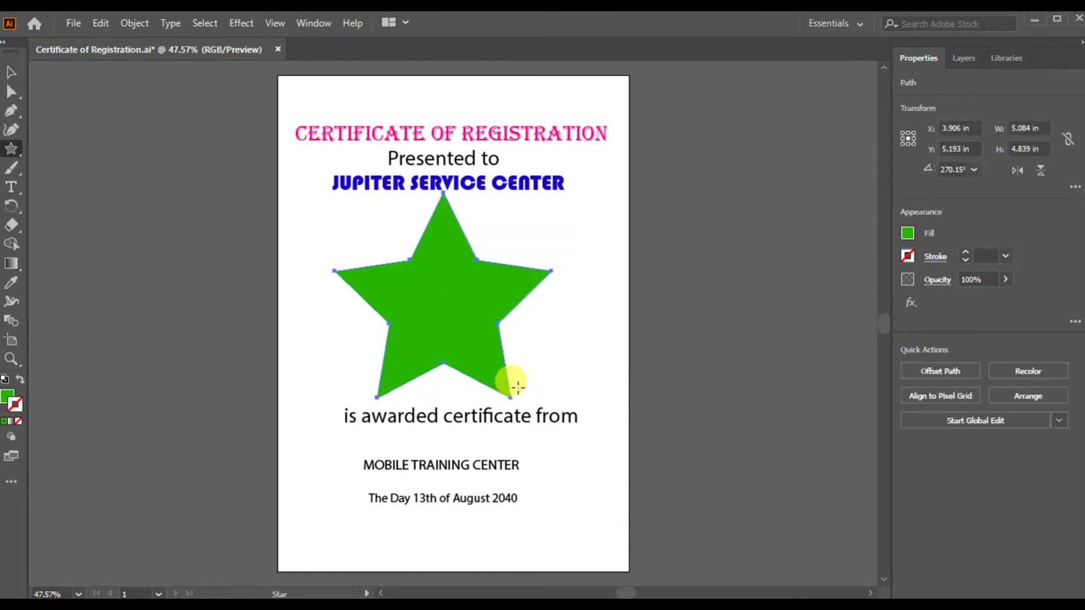
left_click(13, 72)
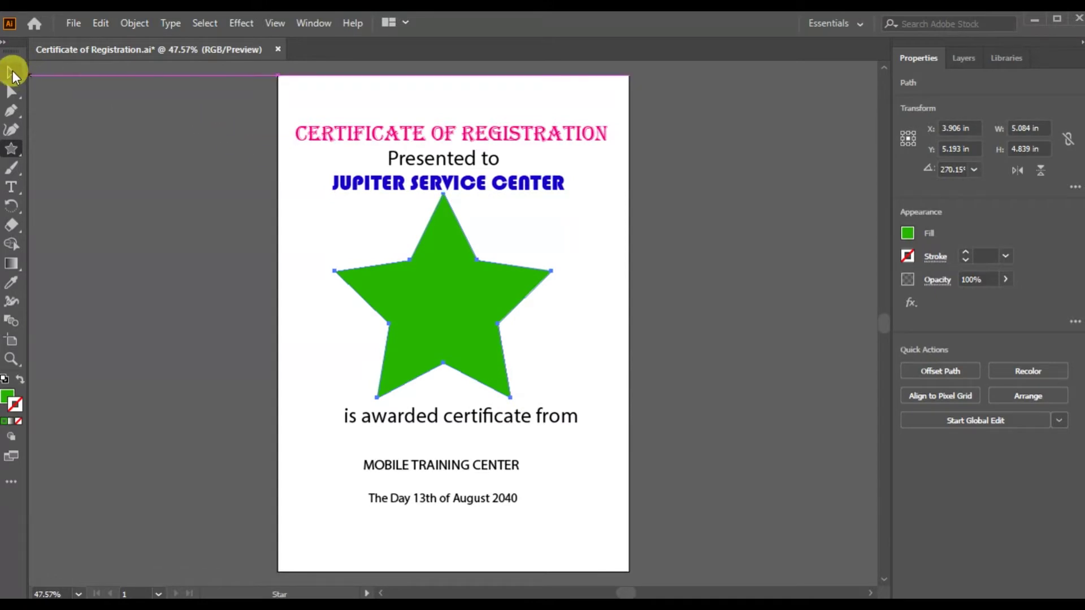
left_click(450, 303)
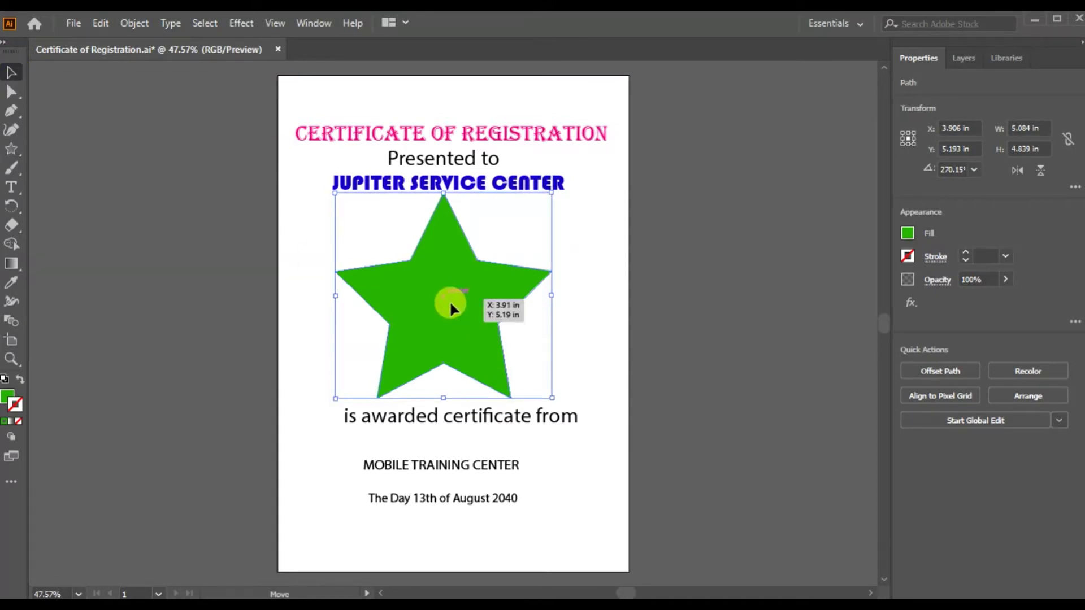
left_click_drag(450, 307, 449, 312)
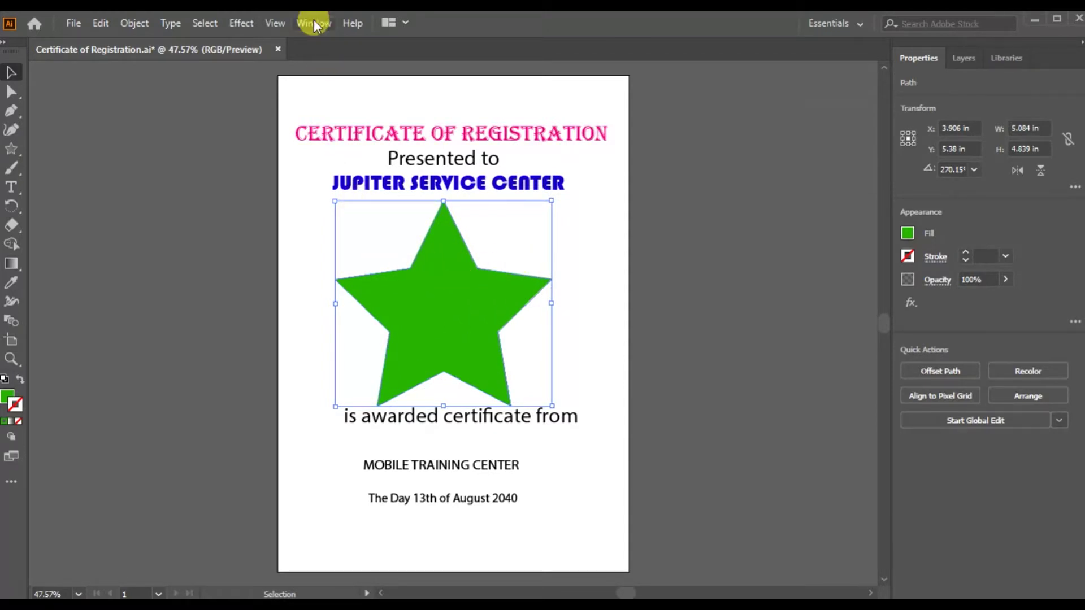
- Draw a horizontal rectangle about 6.02 in wide and 0.78 in high across the middle of the star
left_click(276, 22)
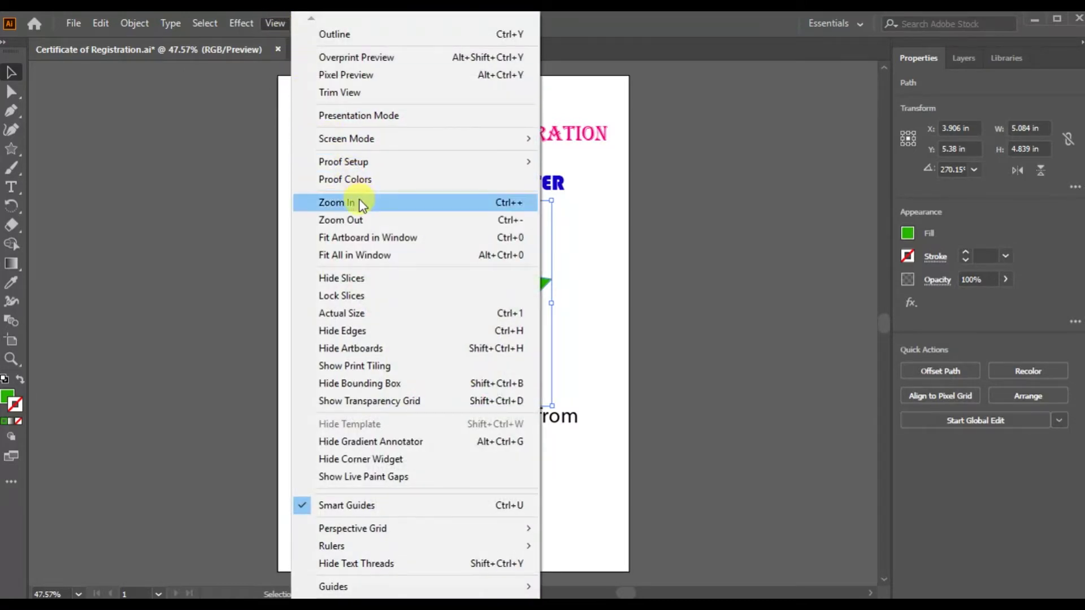
left_click(361, 205)
left_click(274, 25)
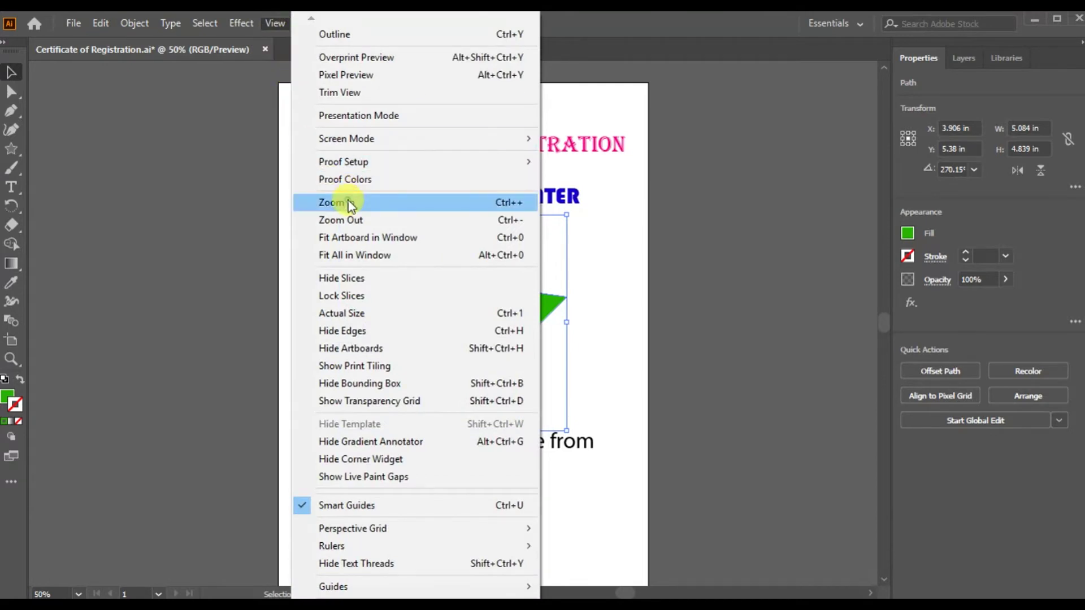
left_click(348, 202)
left_click(274, 24)
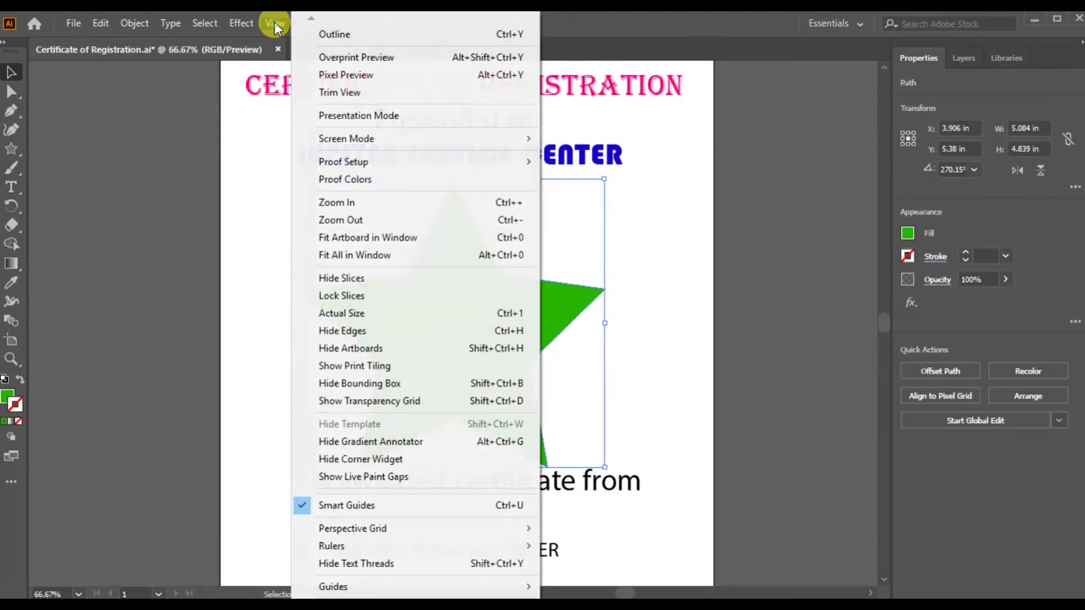
left_click(337, 201)
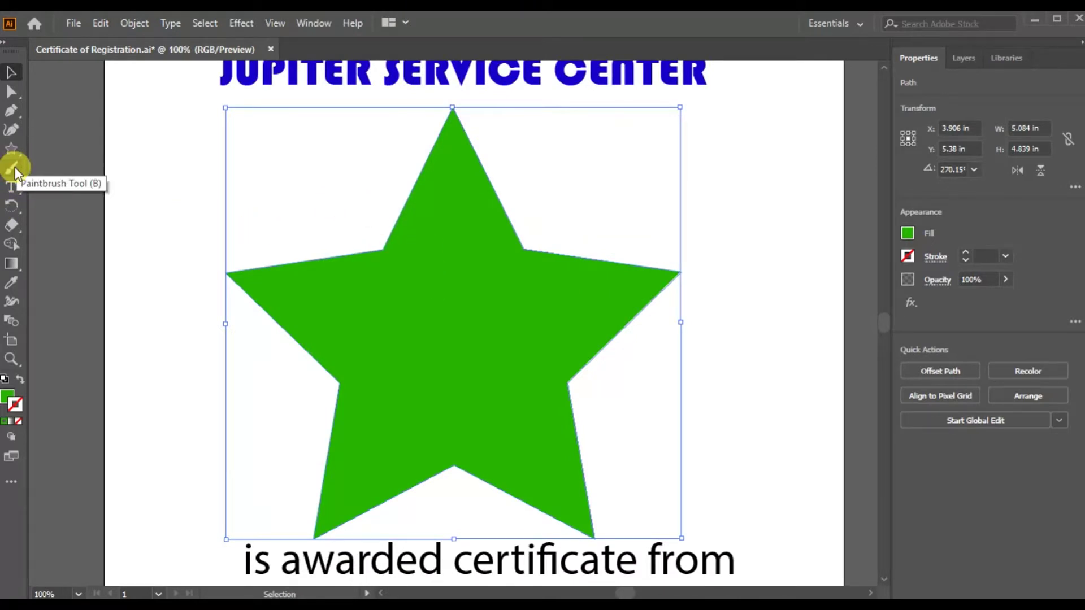
left_click(13, 148)
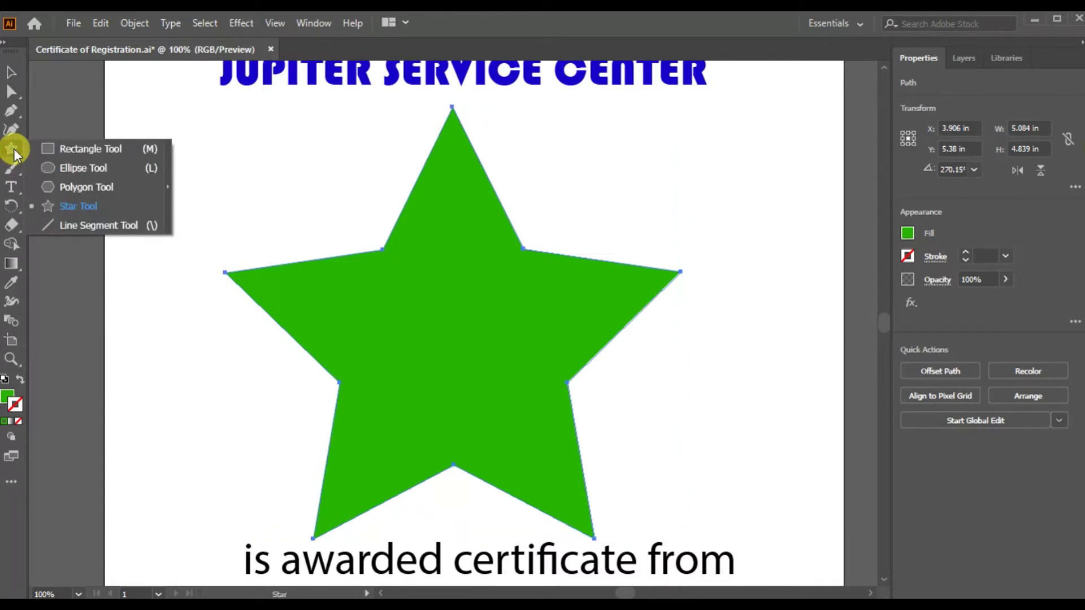
left_click(86, 149)
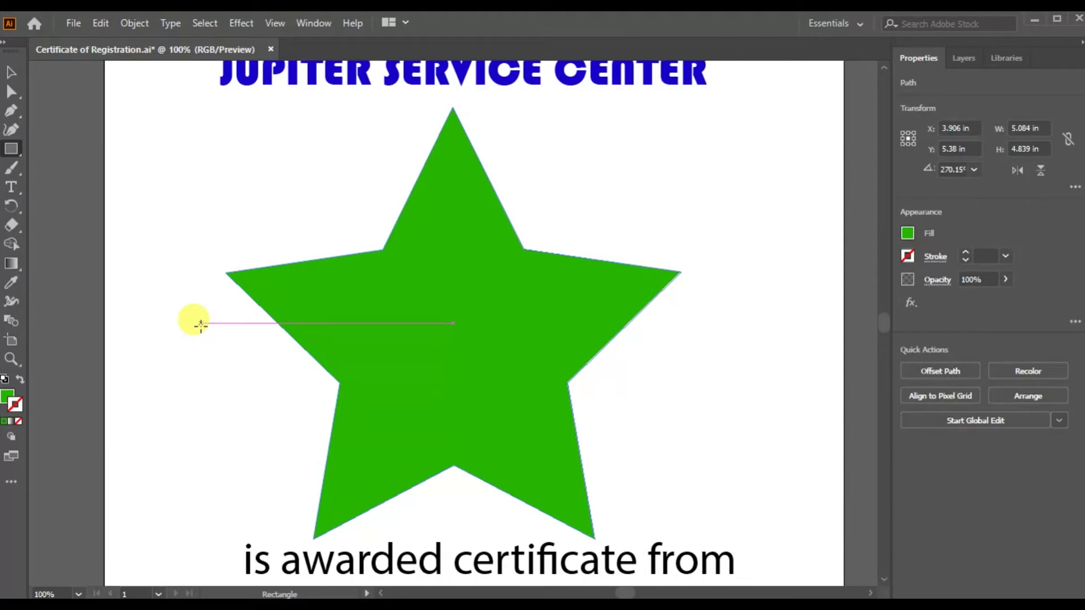
left_click_drag(195, 316, 736, 385)
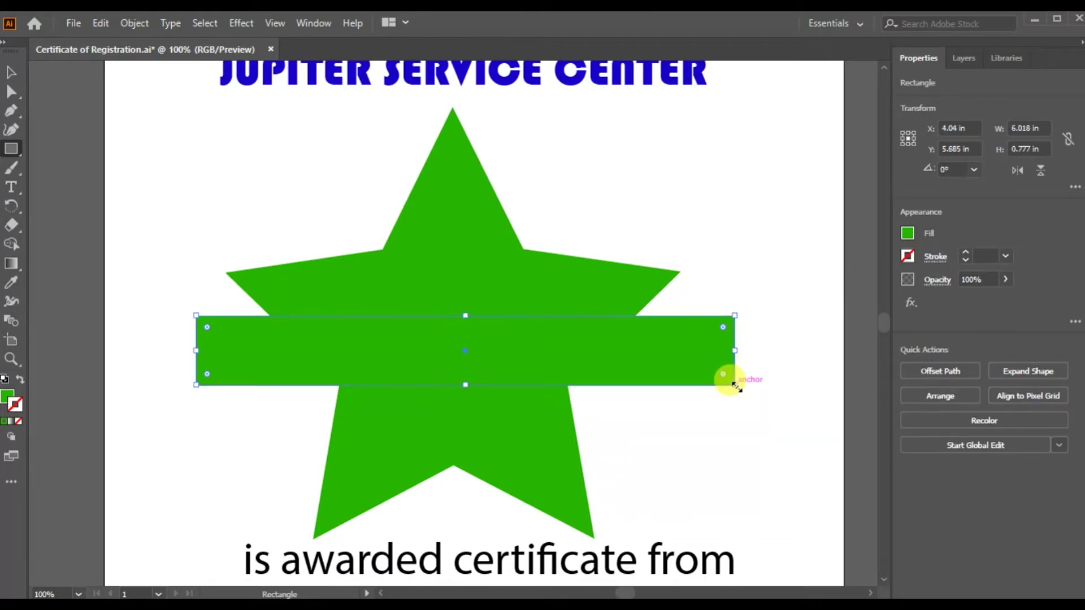
- Set the fill of the rectangle across the star to None
left_click(912, 233)
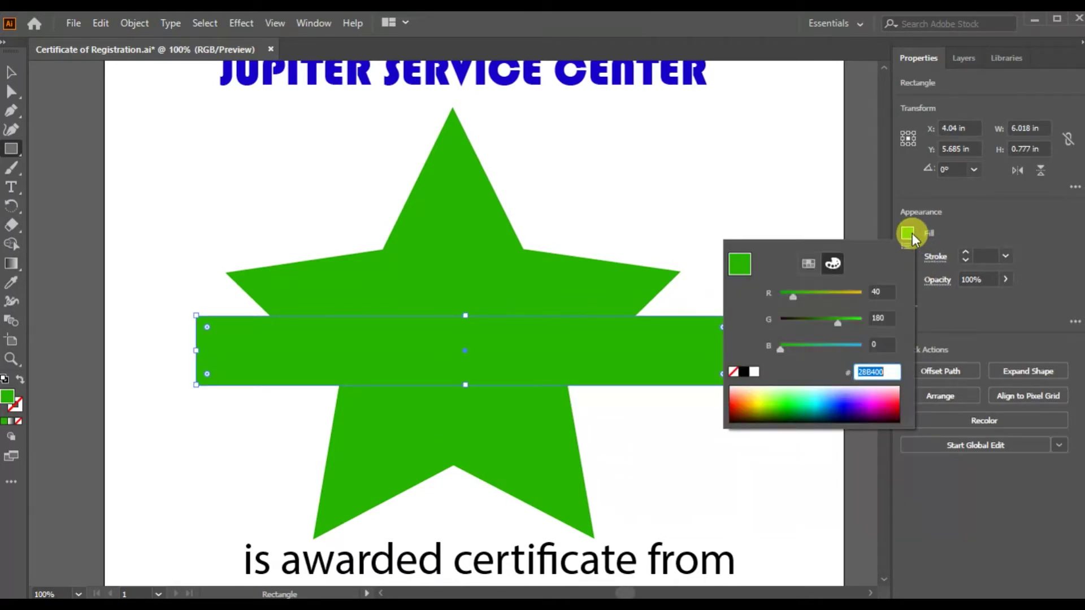
left_click(733, 372)
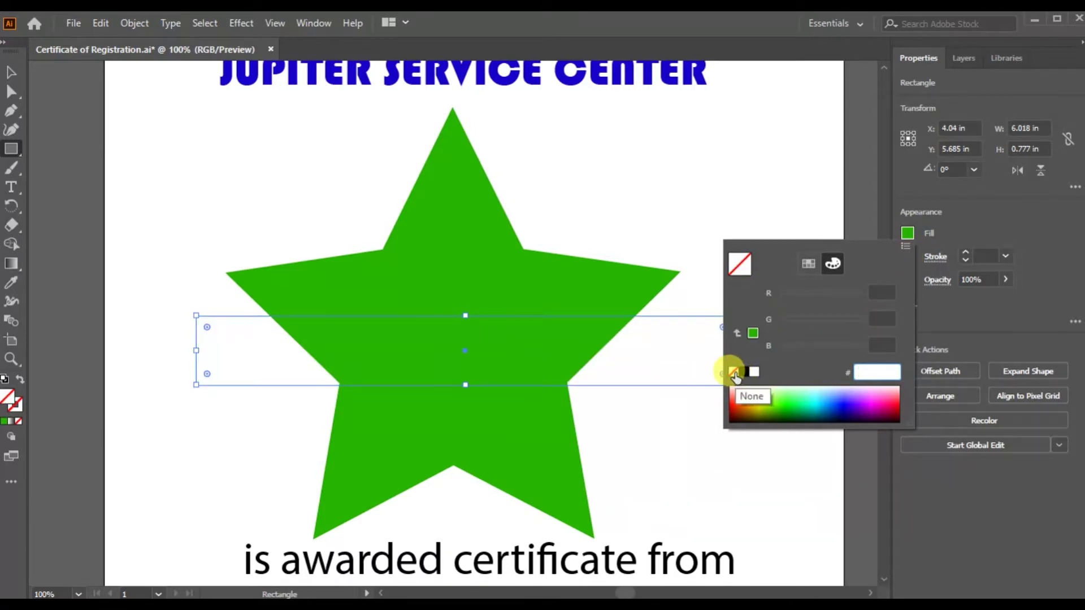
left_click(1001, 320)
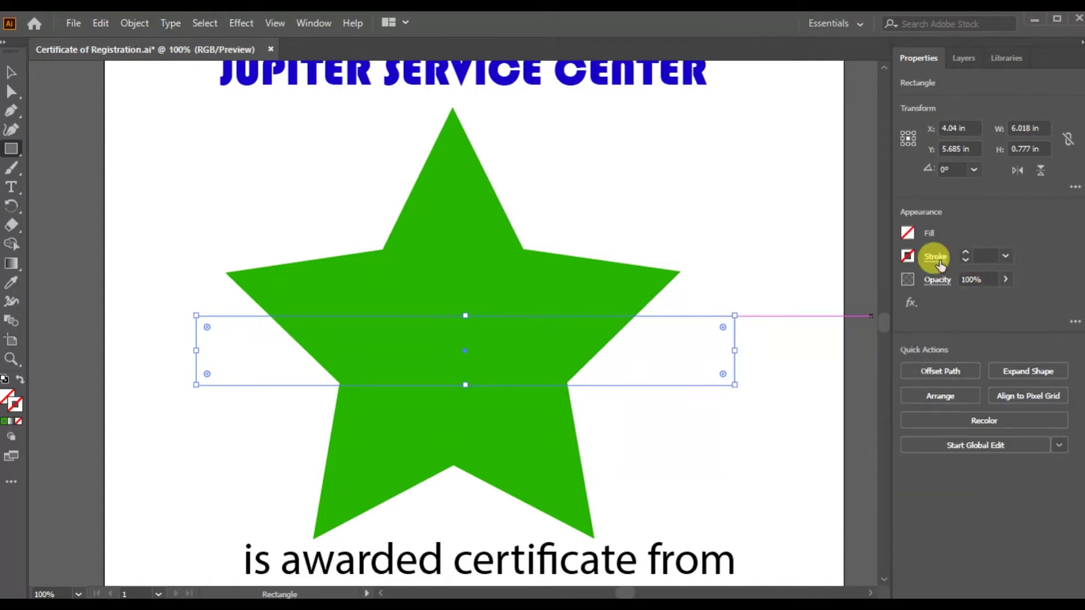
- Give the rectangle a black 10 pt stroke and deselect it
left_click(908, 256)
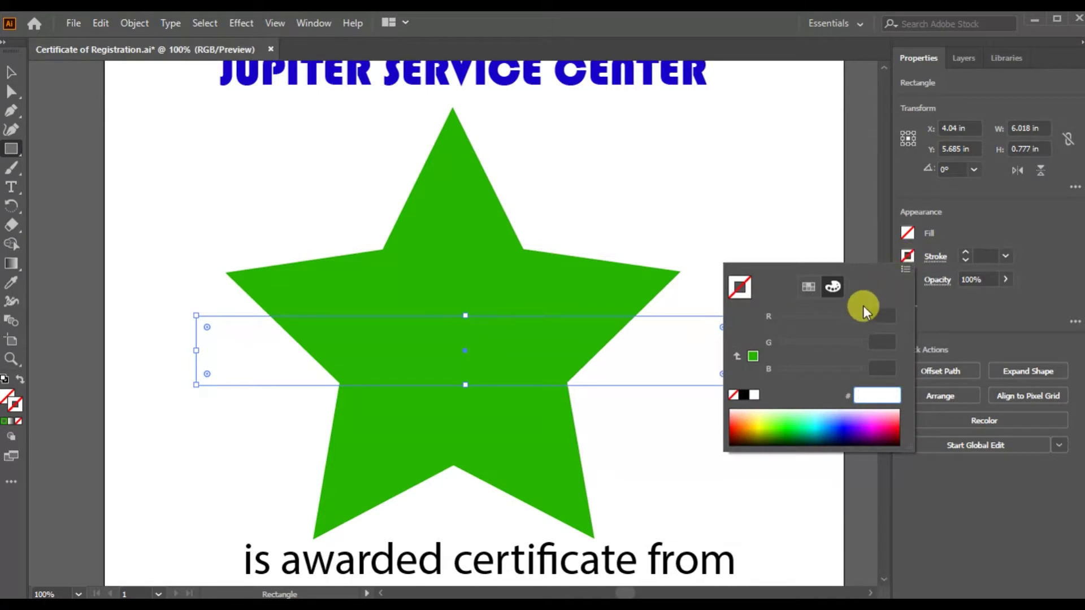
left_click(743, 394)
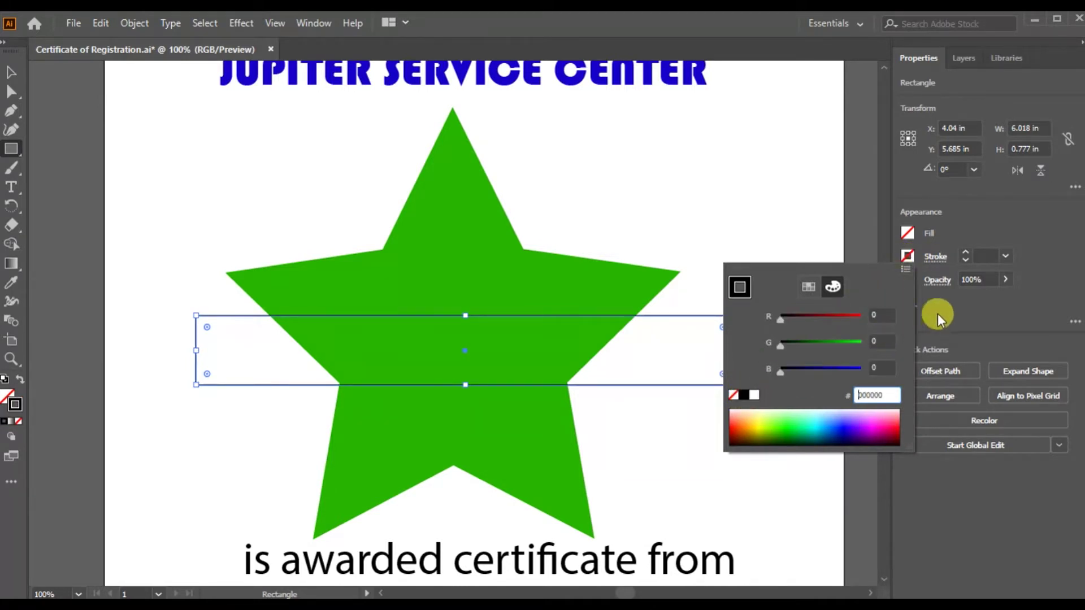
left_click(1009, 258)
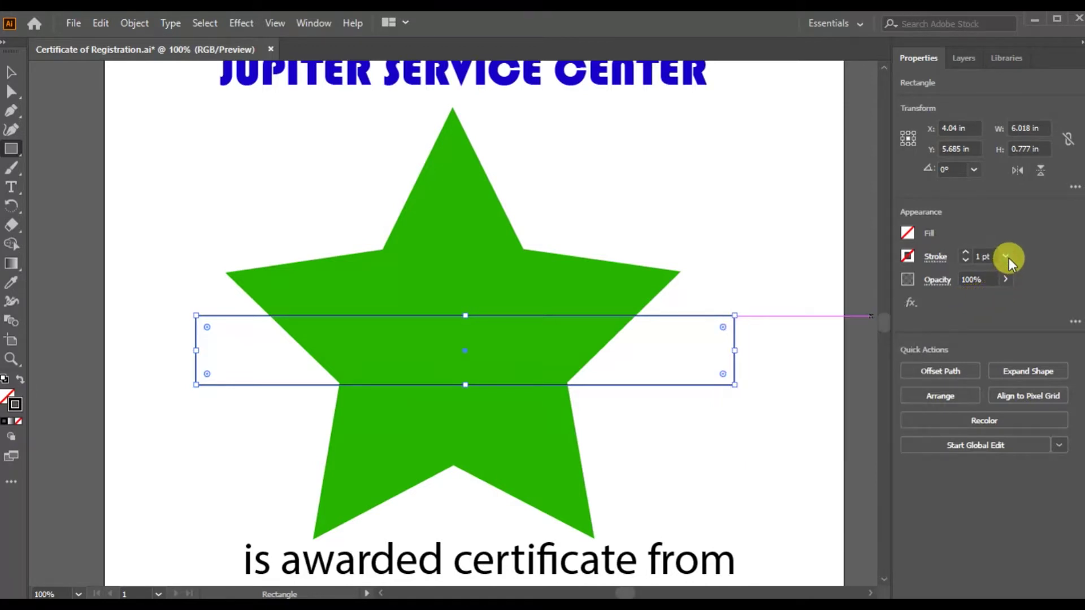
left_click(1009, 257)
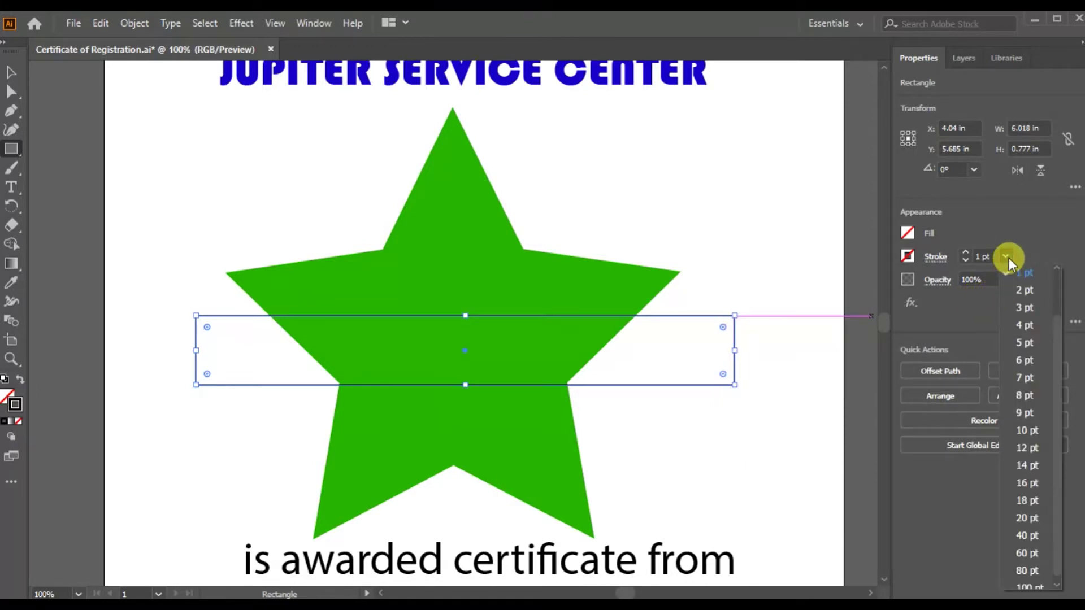
left_click(1036, 432)
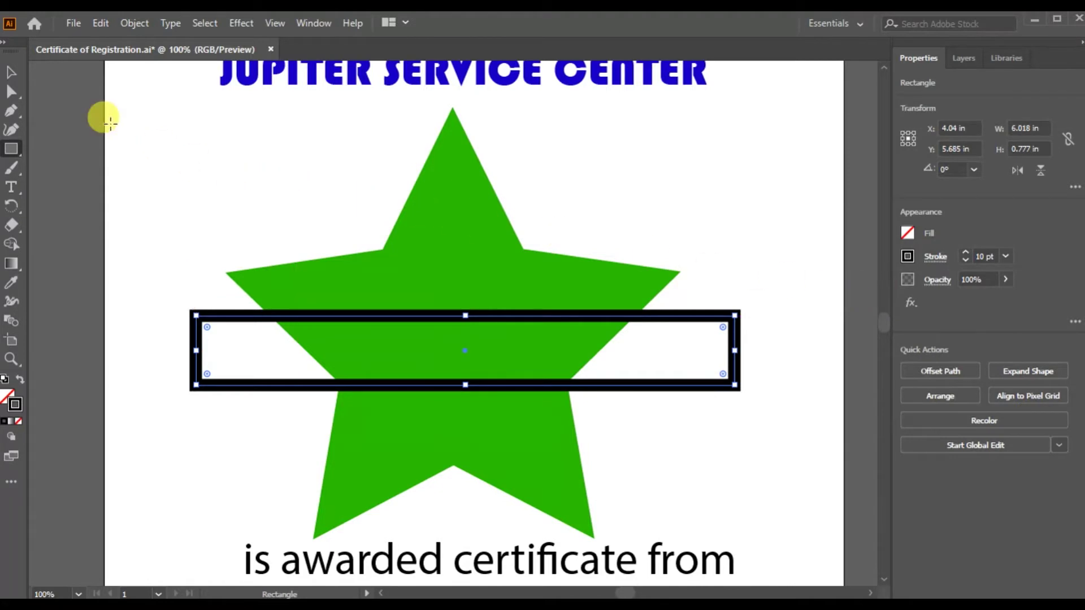
left_click(10, 74)
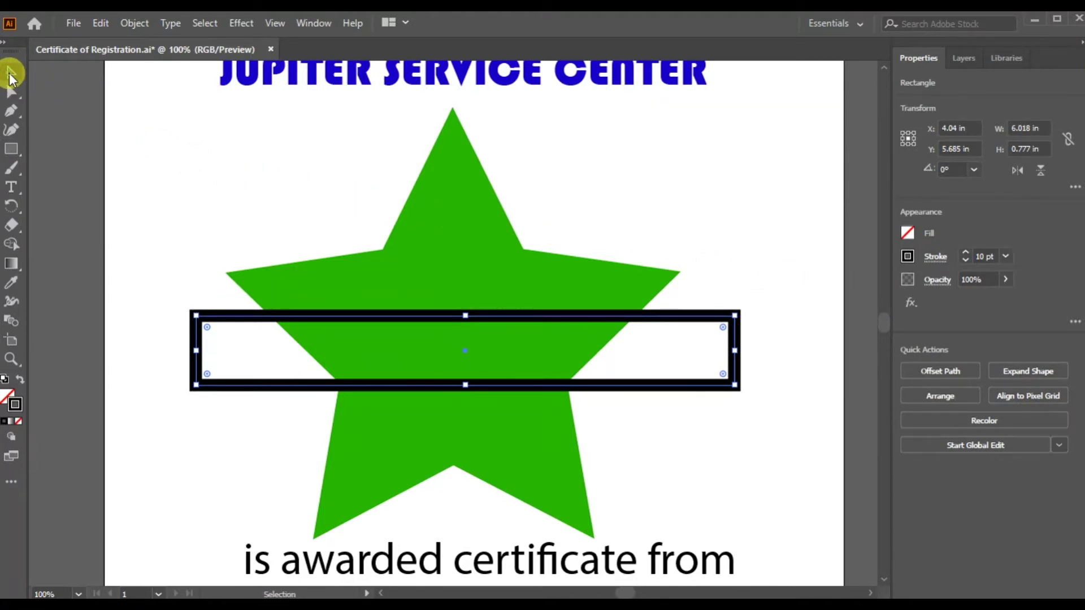
left_click(210, 22)
left_click(215, 76)
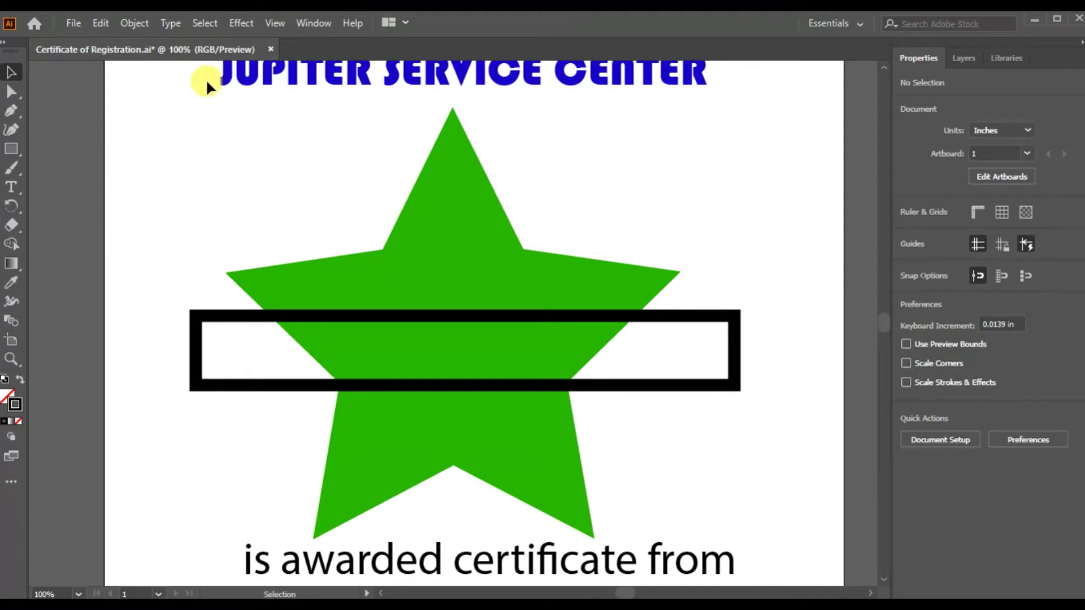
- Erase the part of the green star that lies inside the black rectangular frame, leaving the frame intact, and deselect the star
left_click(427, 242)
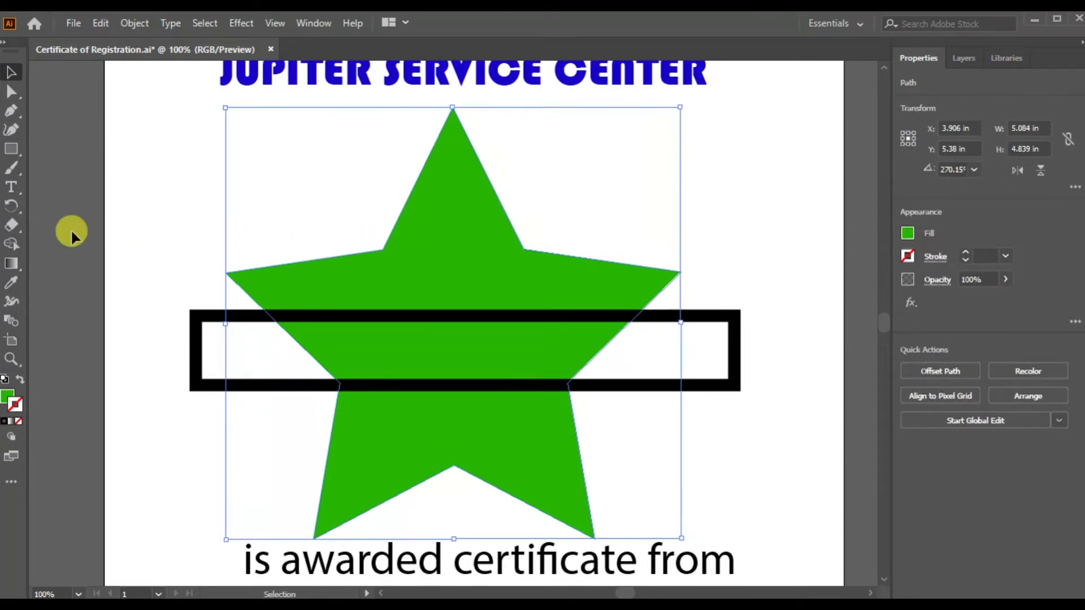
left_click(10, 226)
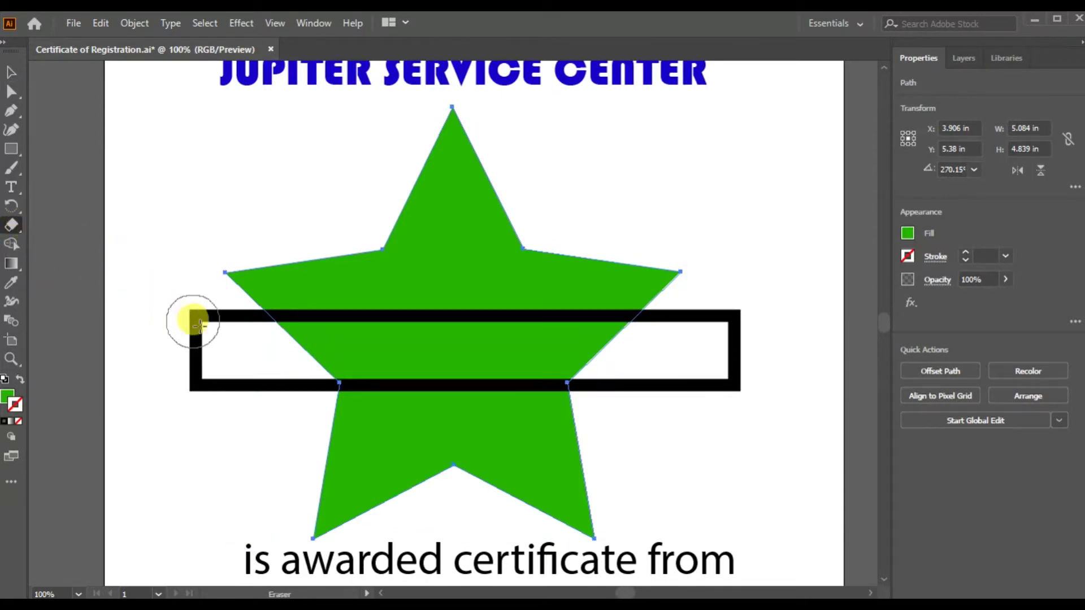
mouse_move(280, 343)
left_mouse_down()
mouse_move(637, 344)
mouse_move(594, 362)
mouse_move(305, 356)
left_mouse_up()
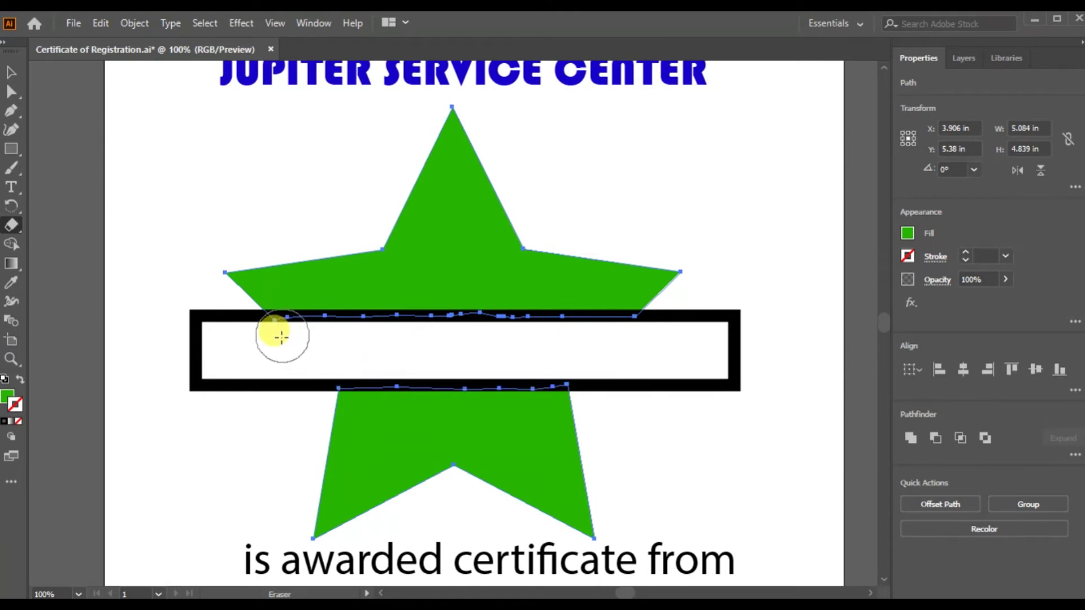
left_click(203, 24)
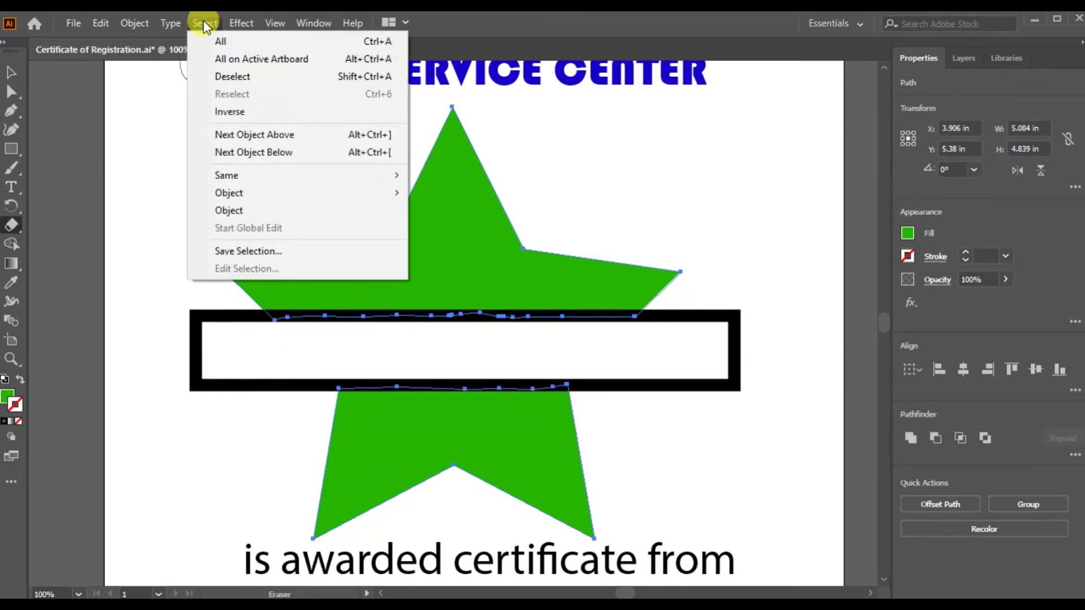
left_click(218, 79)
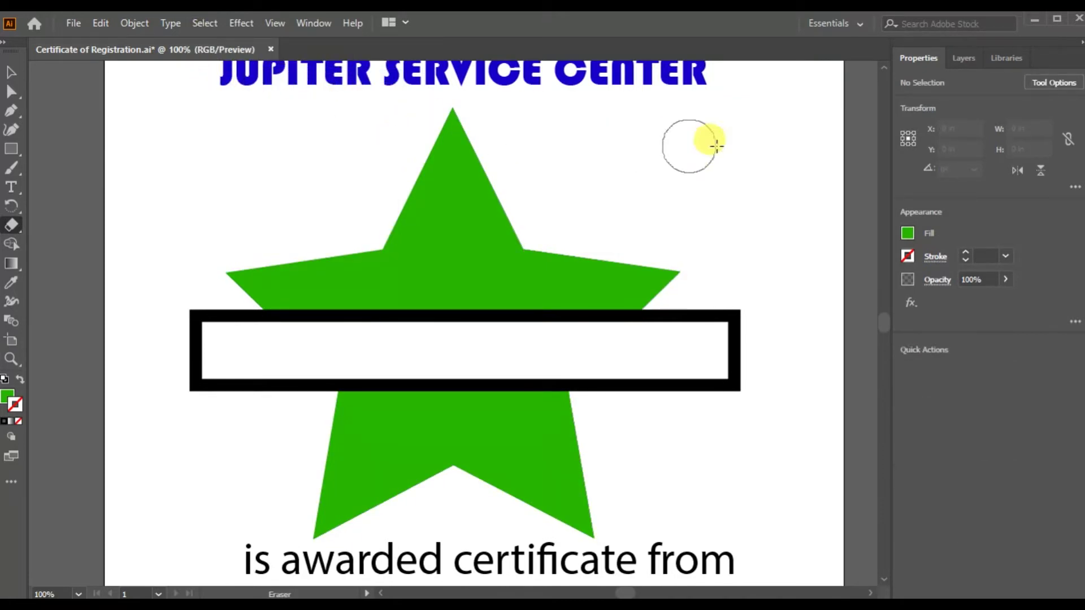
- Move the JUPITER SERVICE CENTER text into the black frame across the star and deselect it
left_click(13, 72)
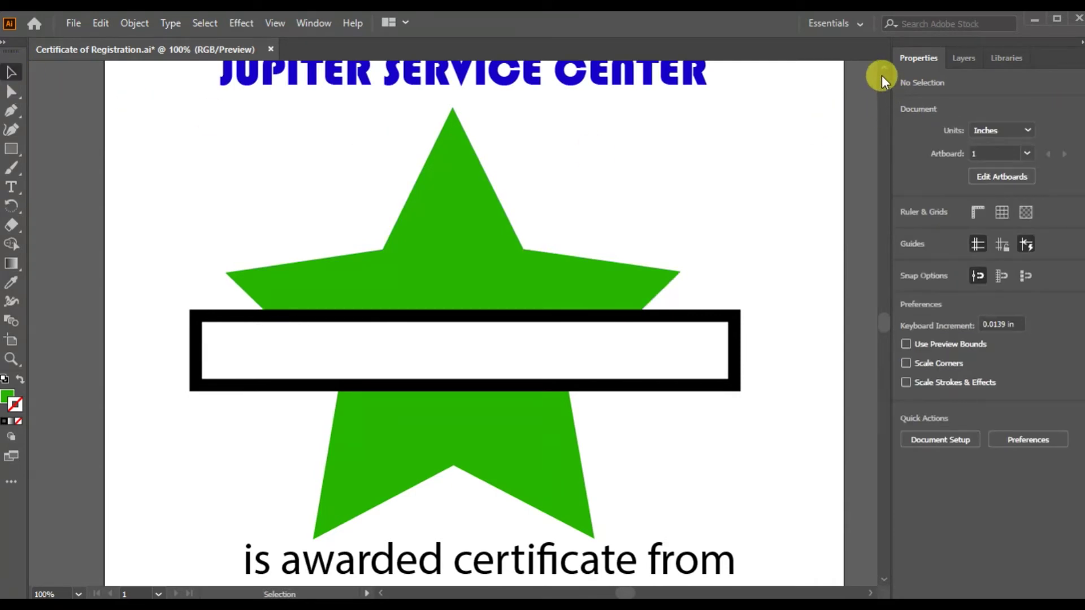
scroll(881, 63, "up", 2)
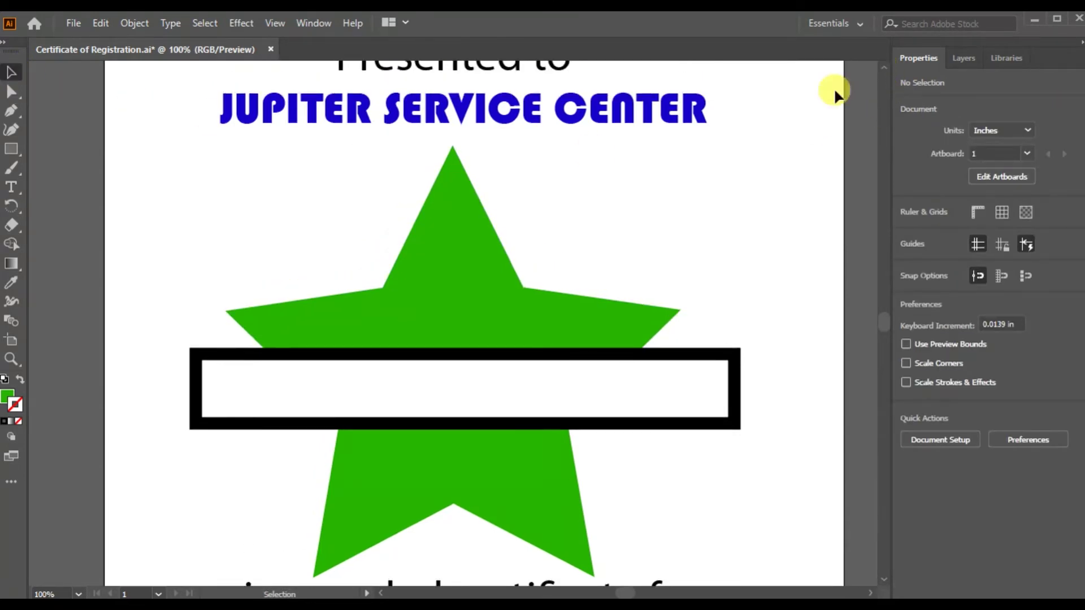
left_click_drag(608, 111, 613, 386)
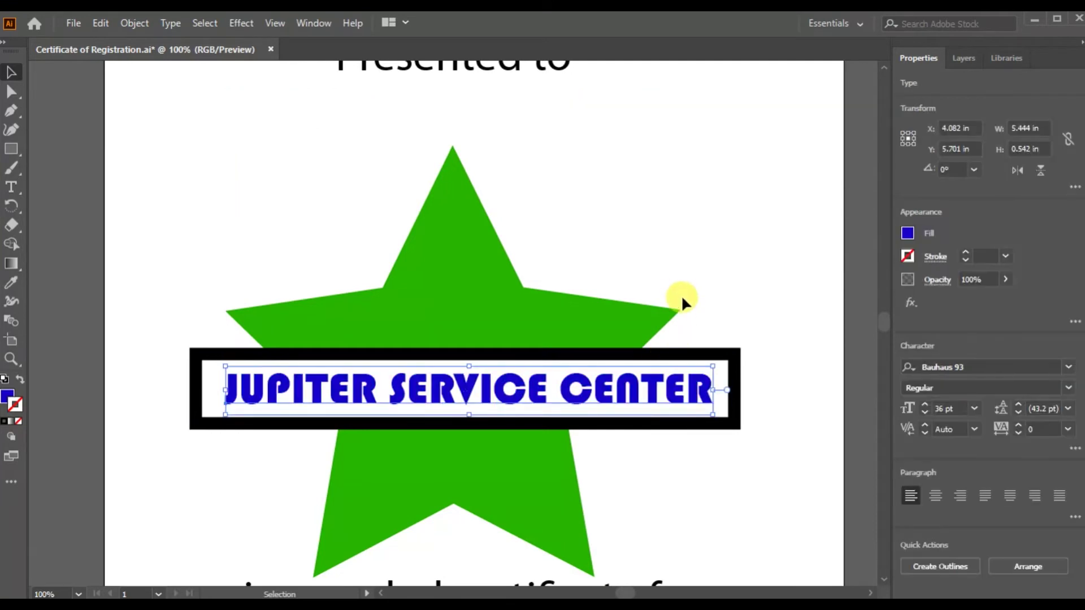
left_click(276, 24)
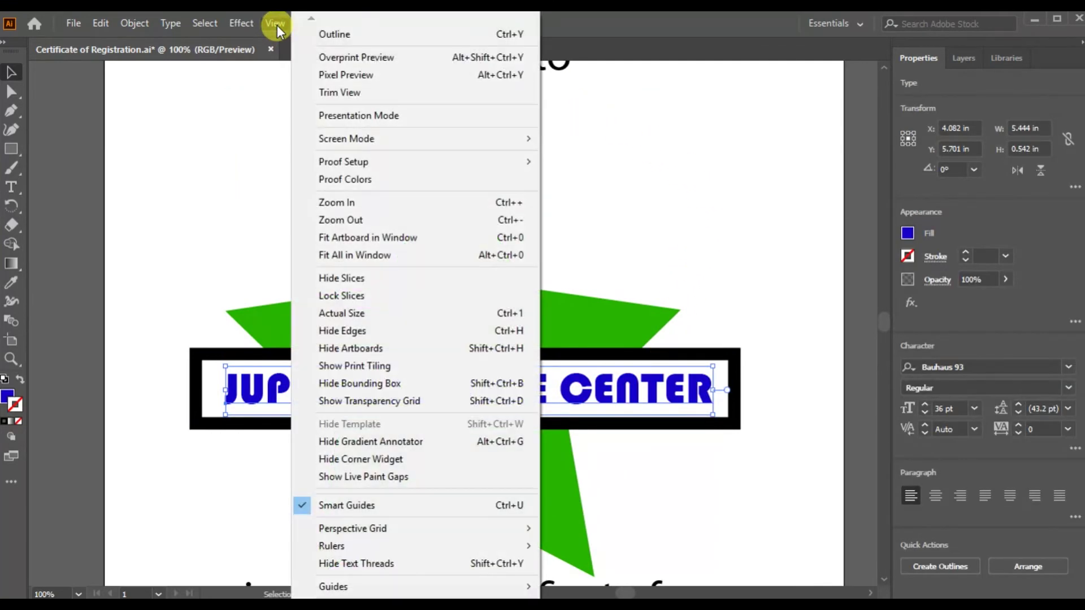
left_click(356, 254)
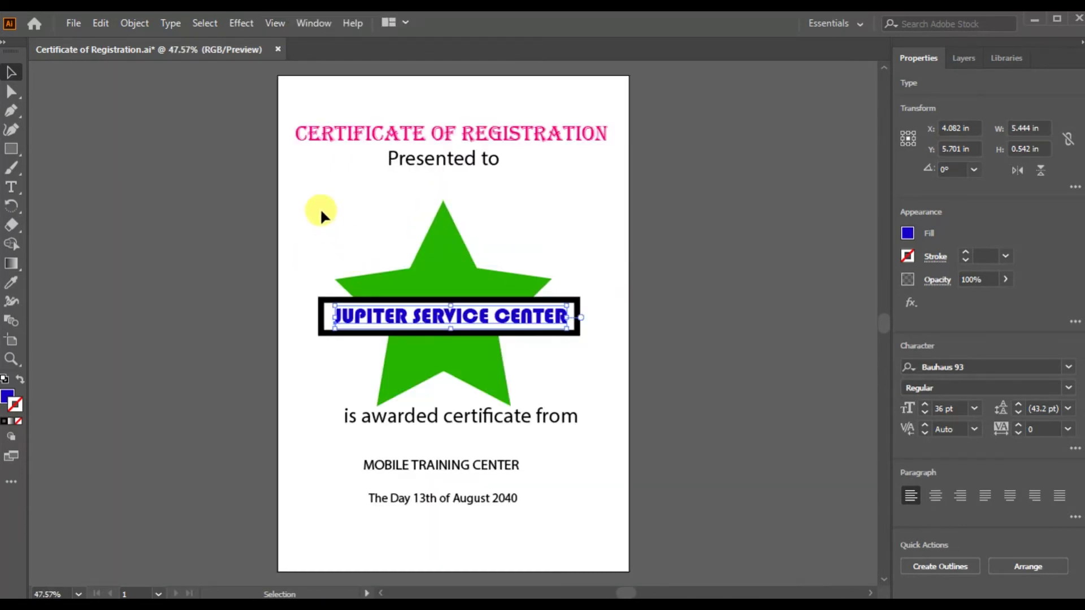
left_click(206, 25)
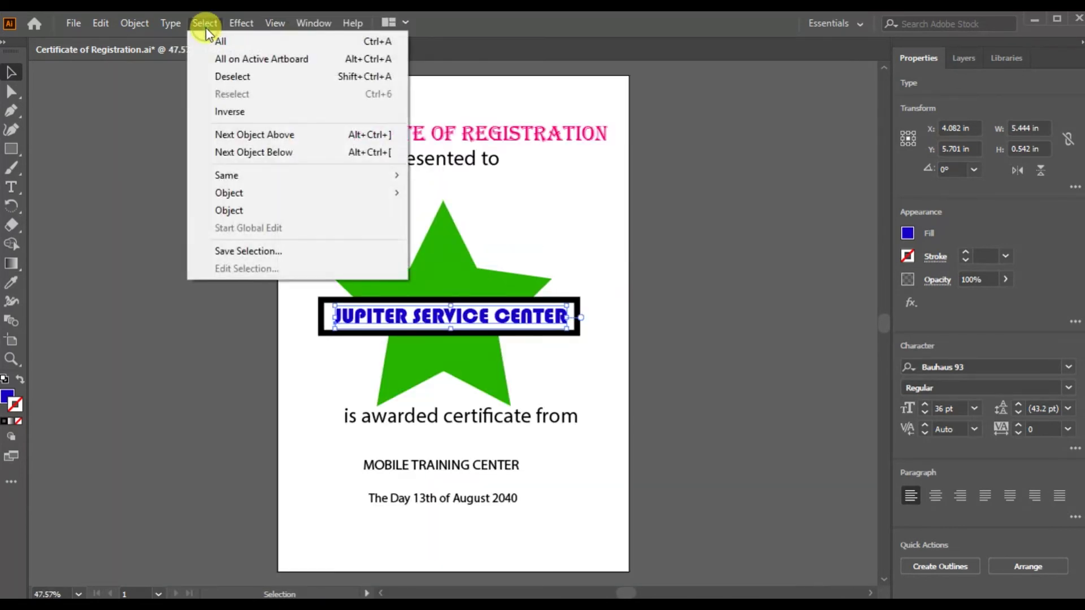
left_click(217, 76)
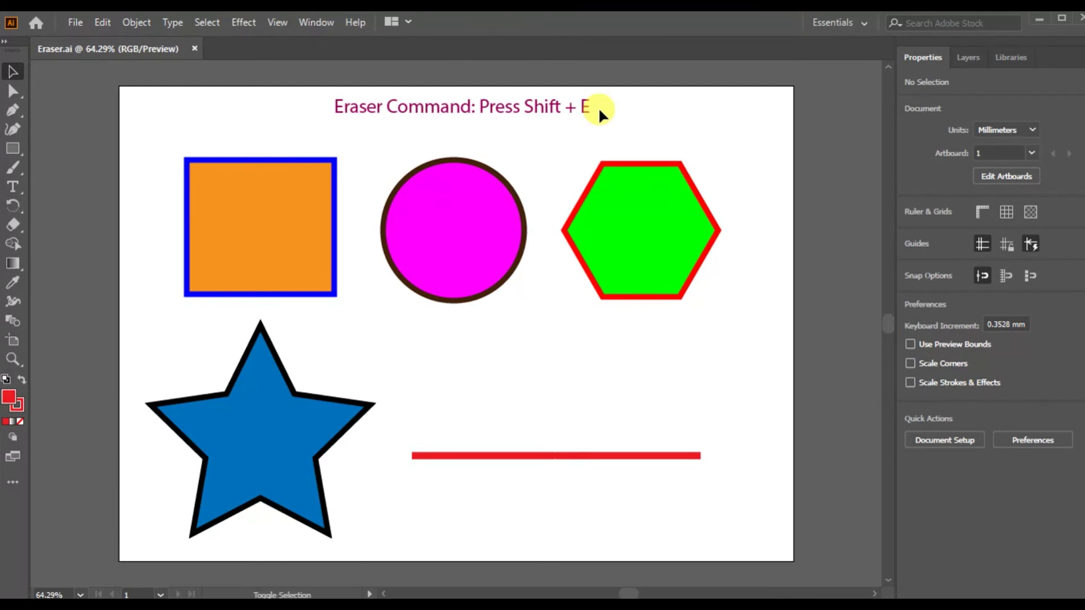
- Split the three upper shapes with the Eraser tool: the orange rectangle diagonally, the magenta circle vertically and the green hexagon along an arched band
key("shift+e")
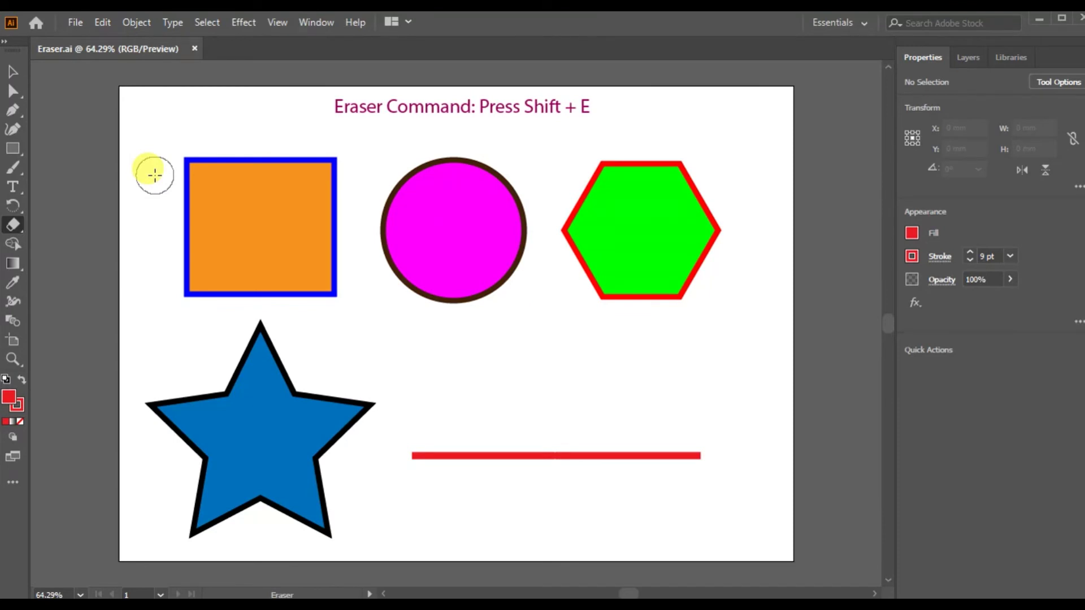
mouse_move(157, 176)
left_mouse_down()
mouse_move(250, 243)
mouse_move(293, 258)
mouse_move(346, 306)
left_mouse_up()
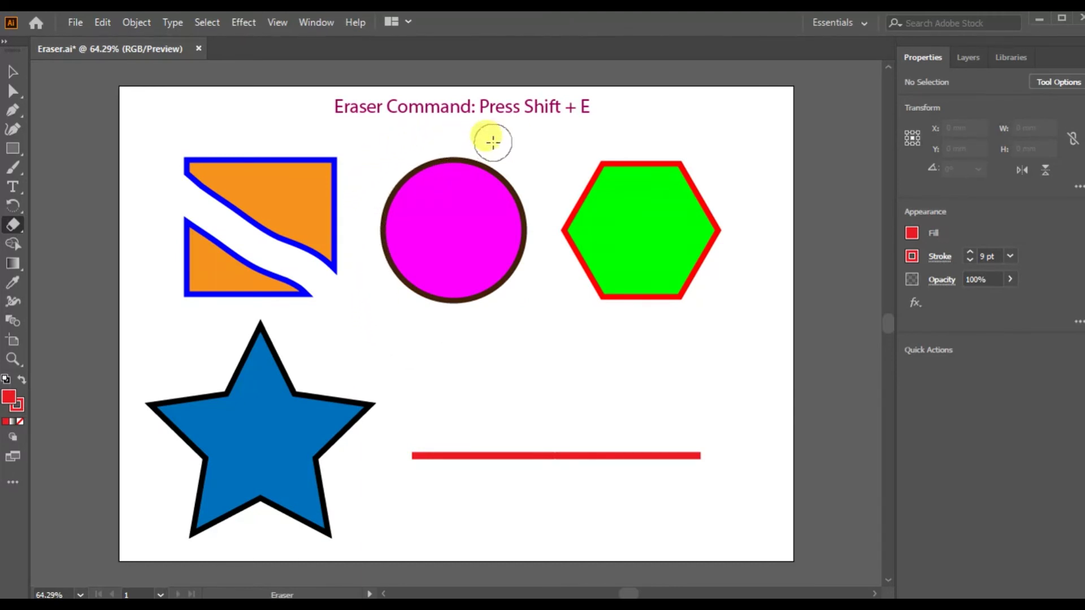
left_click_drag(452, 137, 455, 339)
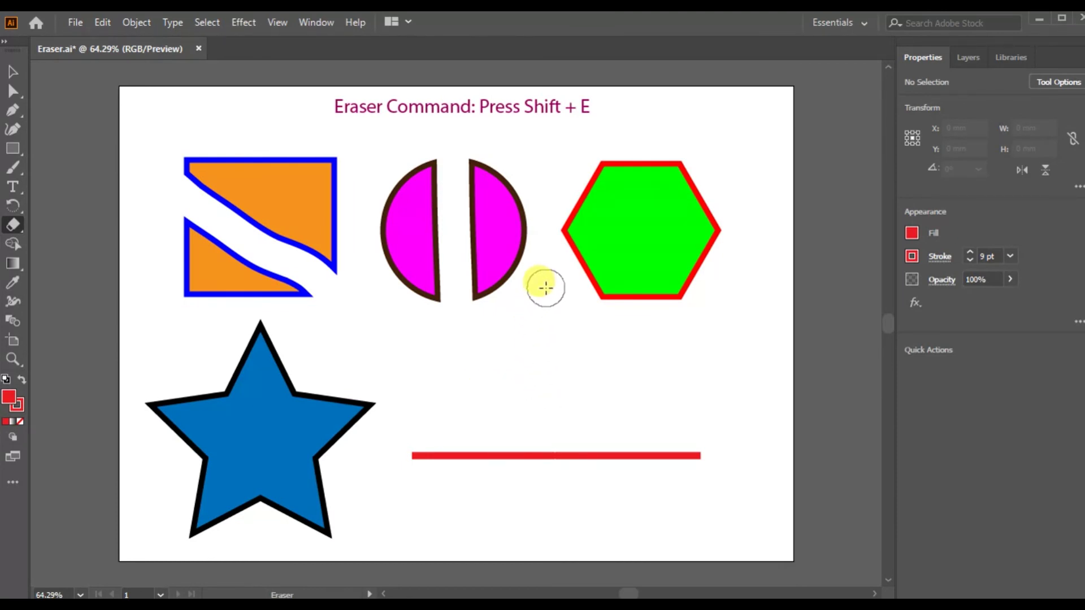
mouse_move(550, 281)
left_mouse_down()
mouse_move(627, 220)
mouse_move(678, 231)
mouse_move(719, 264)
left_mouse_up()
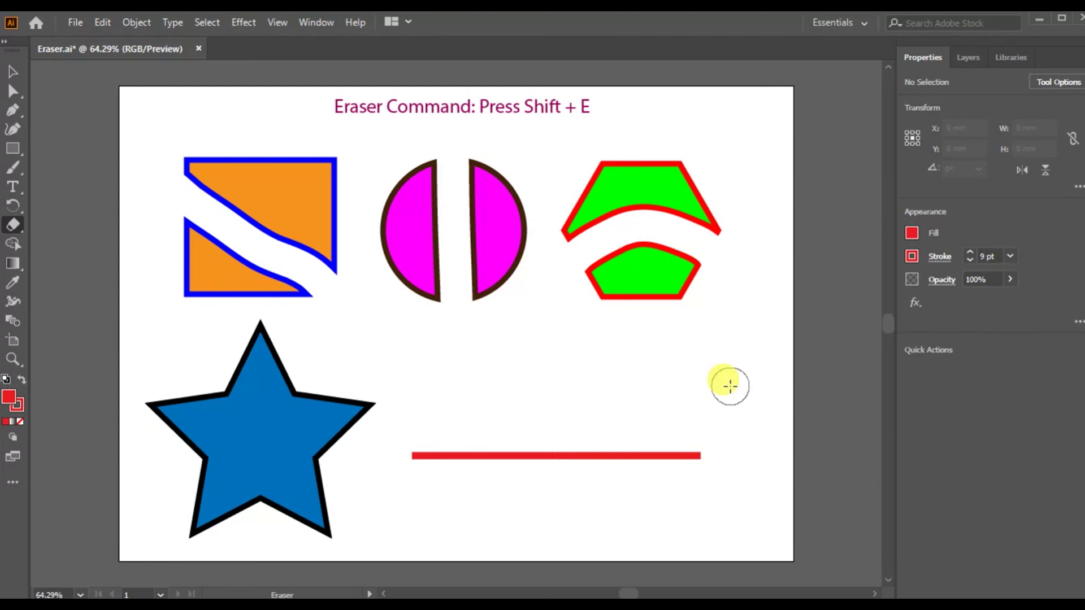
- Erase a curved C-shaped band through the right side of the blue star and cut three gaps in the red line
mouse_move(730, 386)
left_mouse_down()
mouse_move(491, 388)
mouse_move(336, 360)
mouse_move(314, 363)
mouse_move(229, 435)
mouse_move(365, 495)
left_mouse_up()
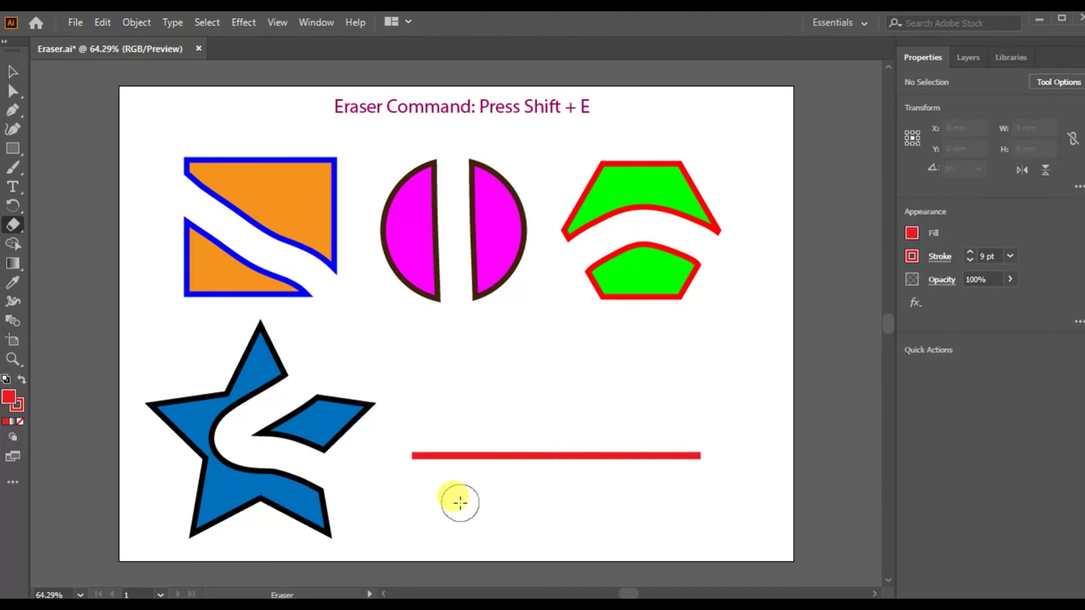
mouse_move(460, 503)
left_mouse_down()
mouse_move(477, 421)
mouse_move(489, 412)
mouse_move(594, 450)
mouse_move(617, 482)
left_mouse_up()
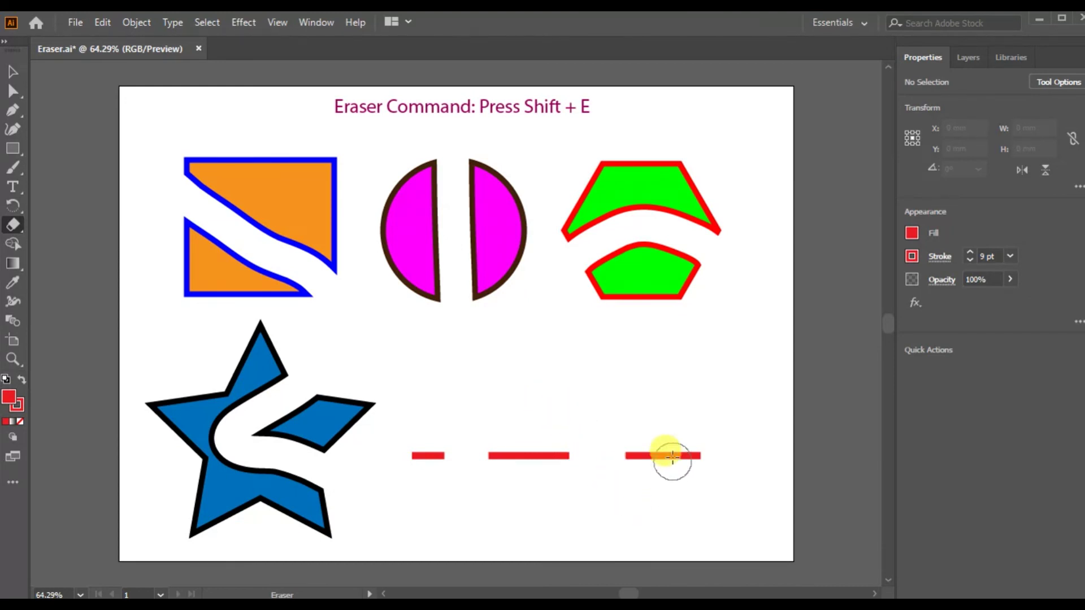
left_click_drag(667, 472, 661, 431)
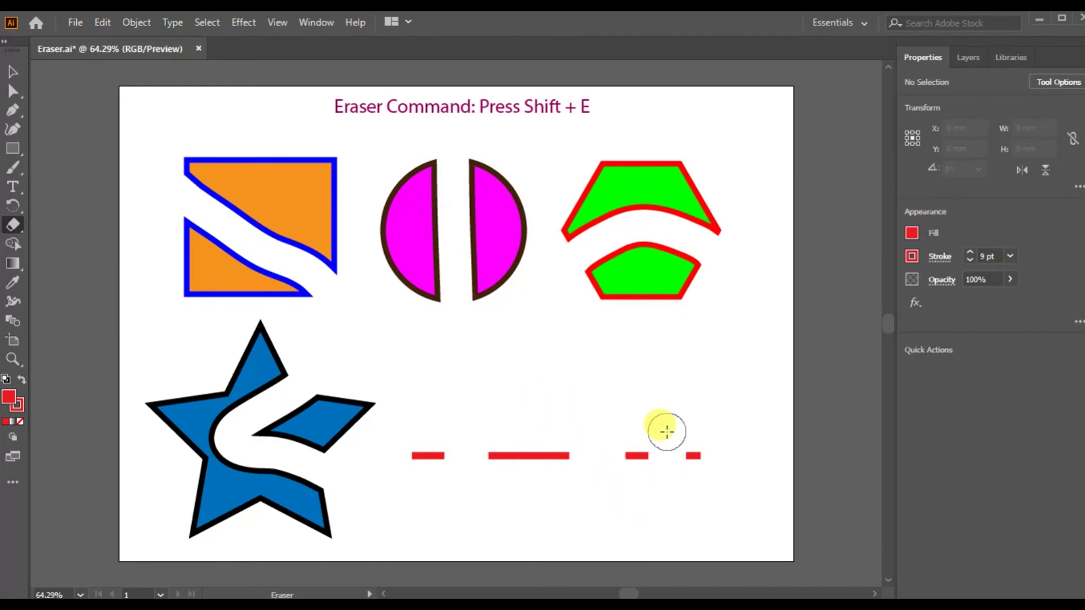